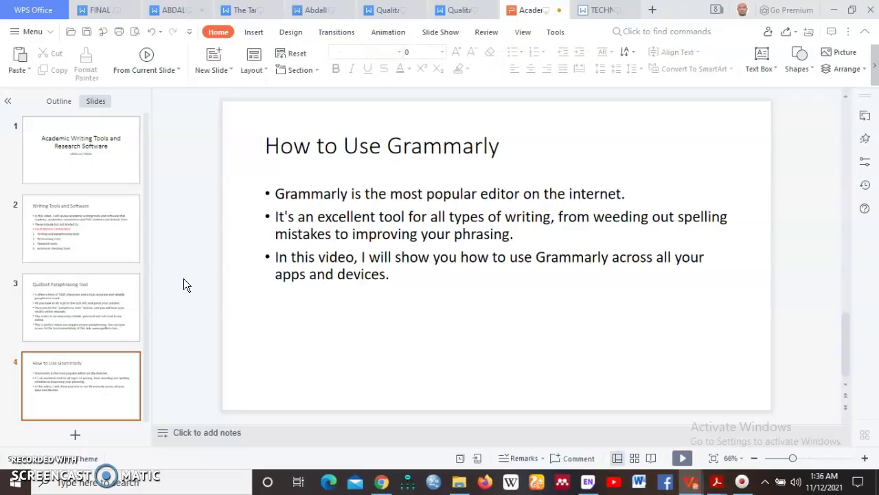
# Step: Switch to Chrome, search Google for grammarly.com and open the Grammarly website from the results
pyautogui.click(381, 483)
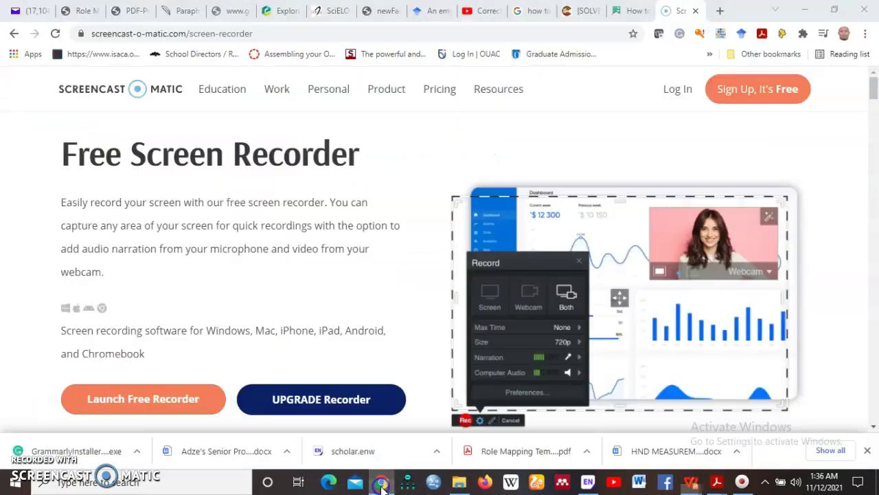
pyautogui.click(532, 11)
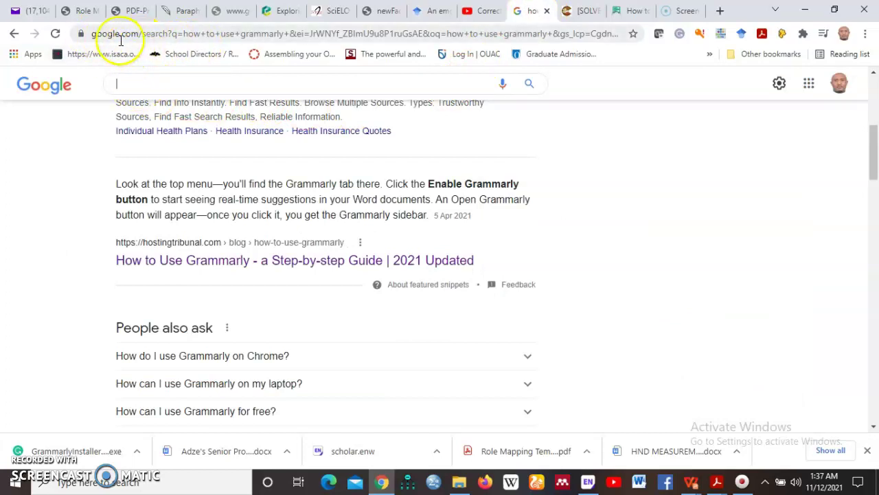
pyautogui.click(125, 83)
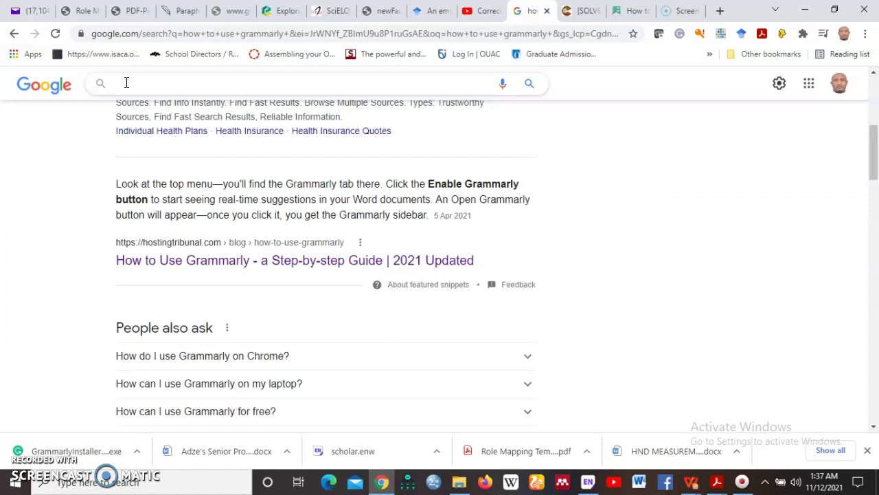
pyautogui.write('gr')
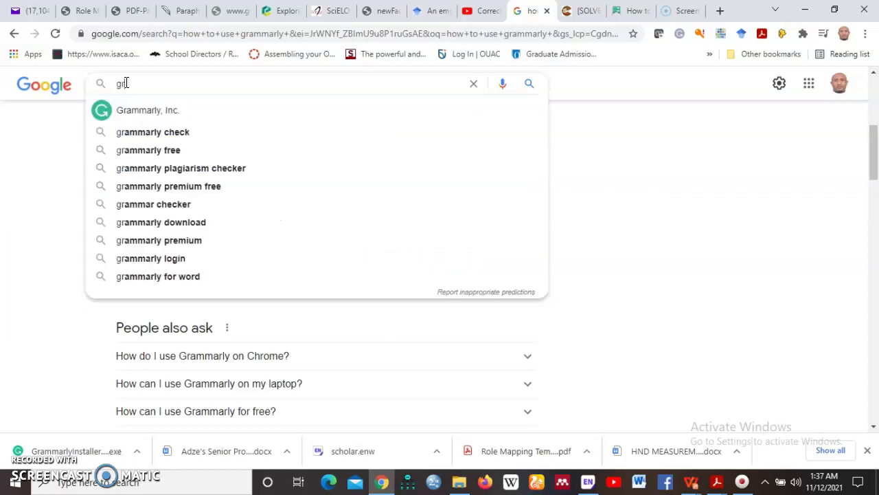
pyautogui.write('a')
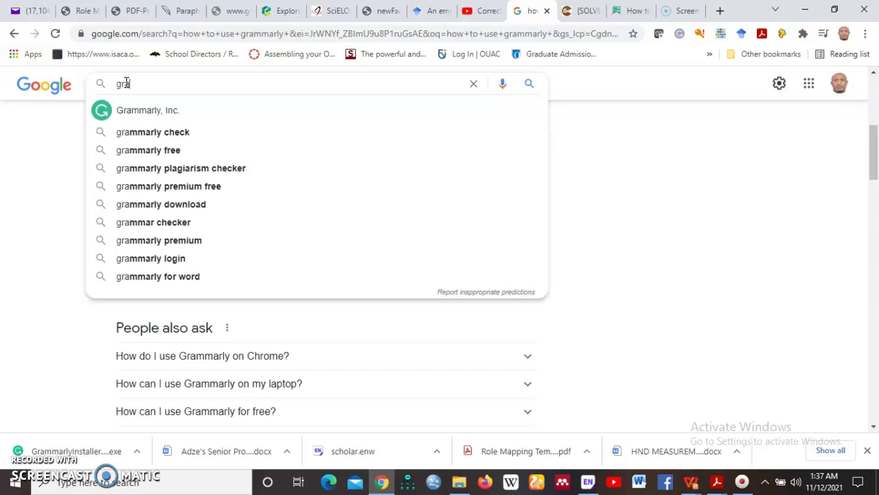
pyautogui.write('mmarly')
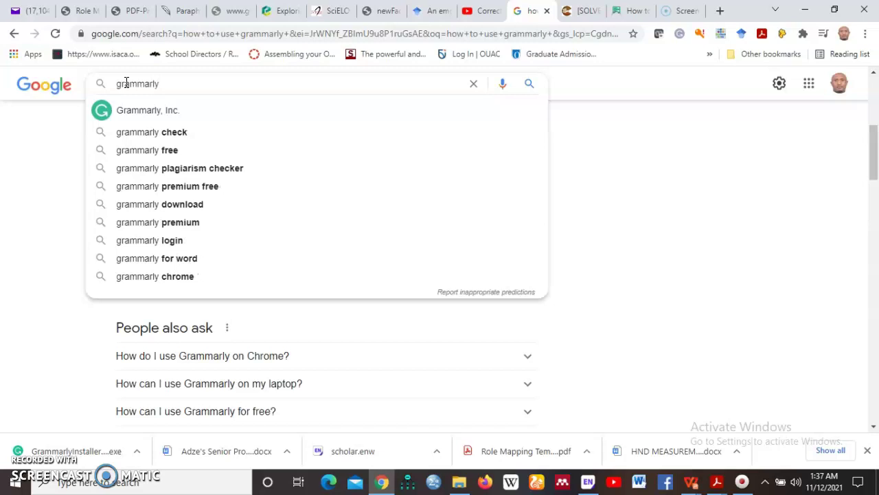
pyautogui.write('.com')
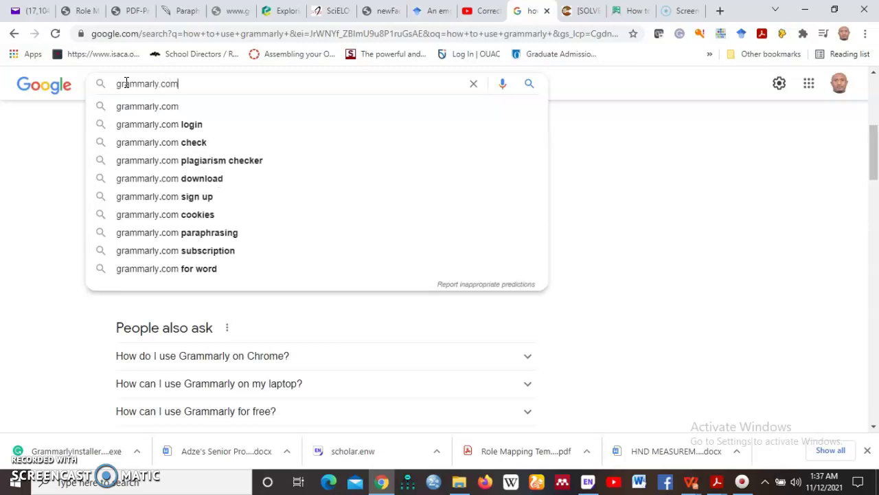
pyautogui.press('Return')
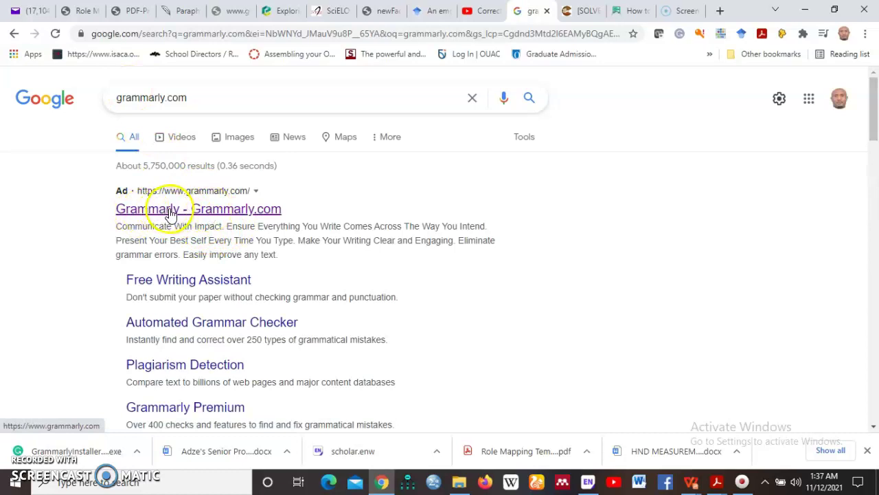
pyautogui.click(218, 211)
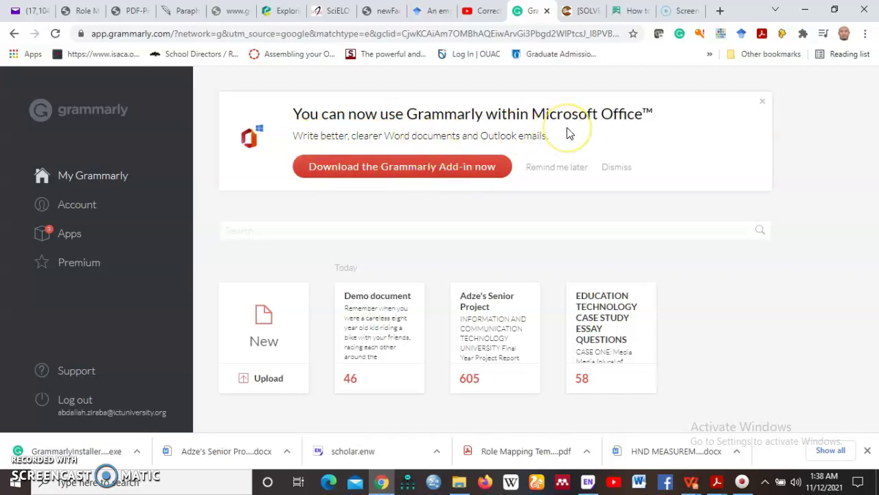
pyautogui.click(432, 177)
pyautogui.click(463, 273)
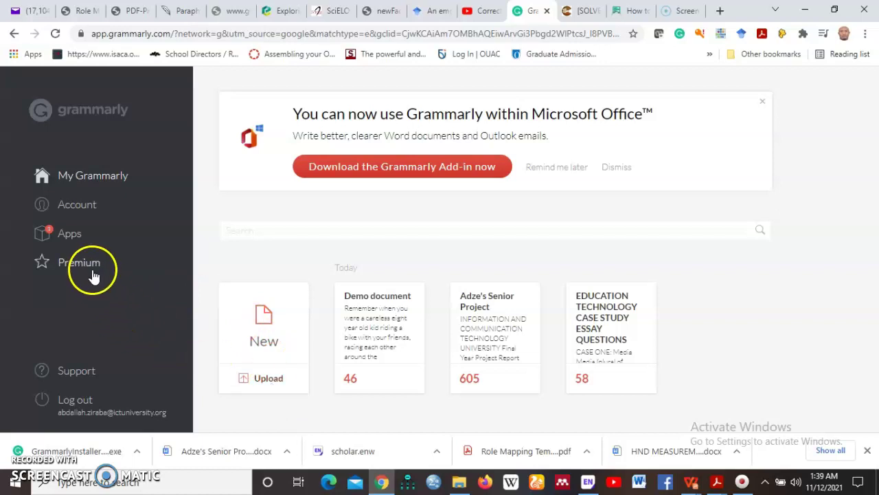
# Step: Upload the student's Senior Project DOCX file from the student folder on the desktop
pyautogui.click(234, 382)
pyautogui.click(275, 385)
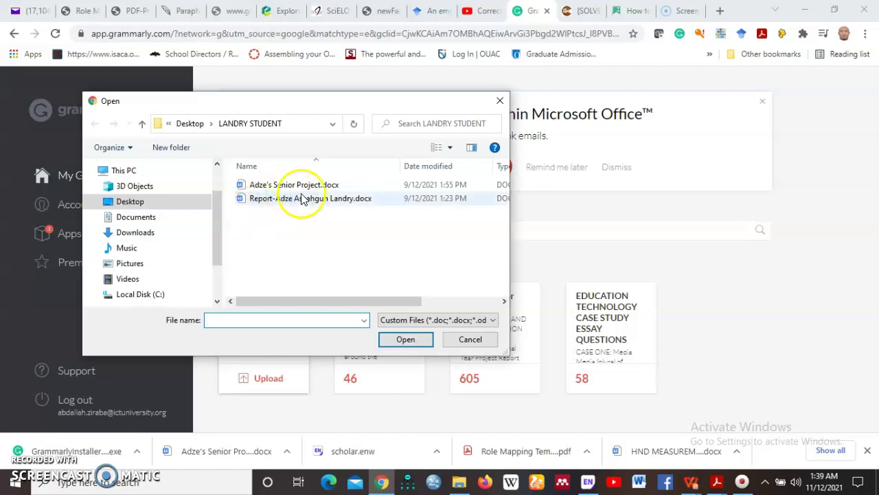
pyautogui.click(263, 192)
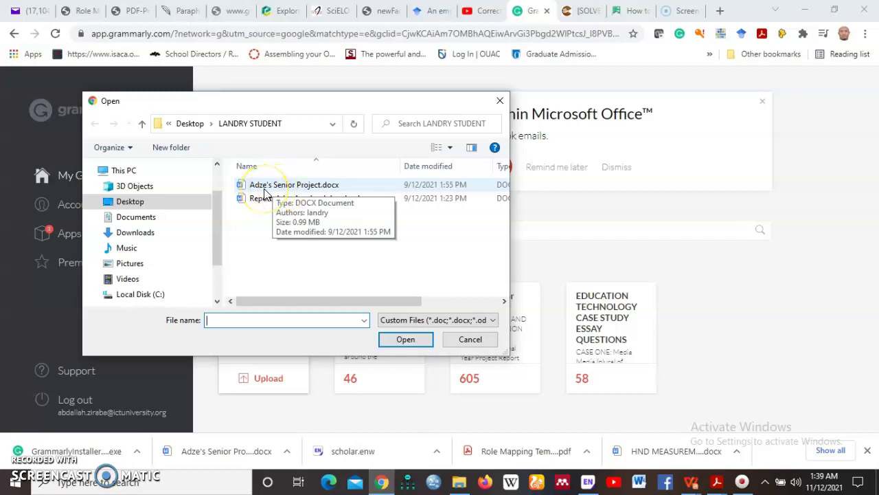
pyautogui.click(265, 192)
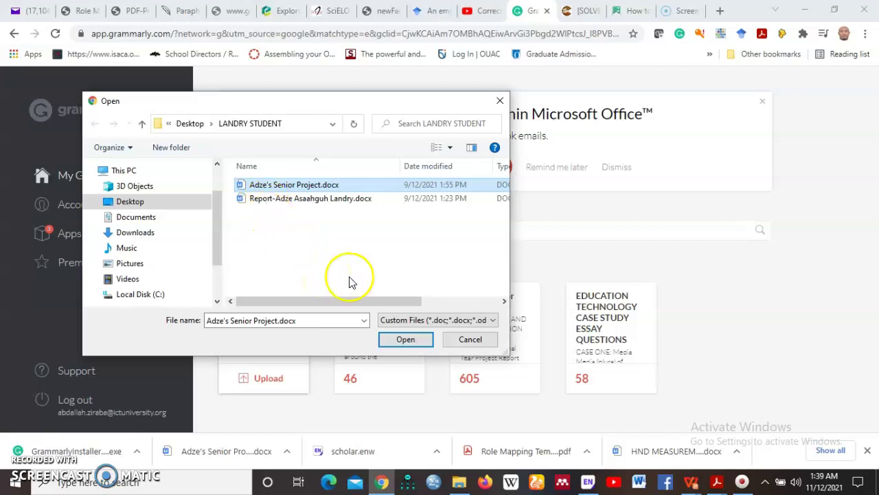
pyautogui.click(405, 339)
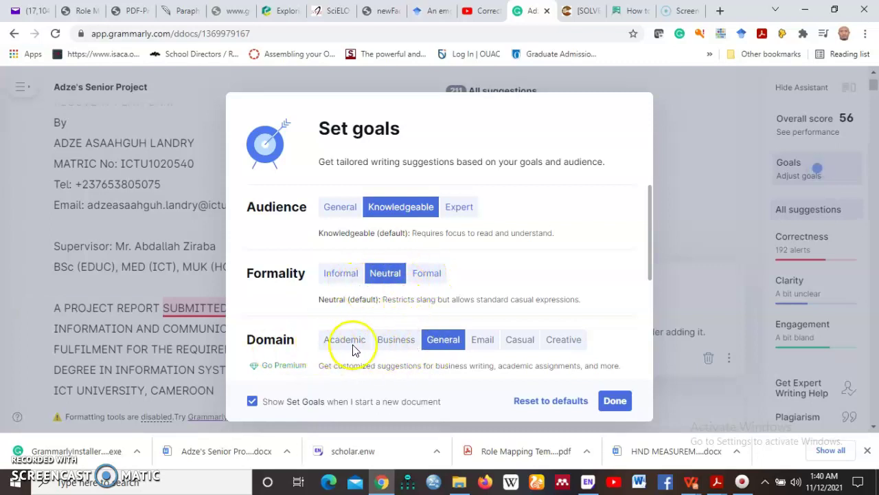
# Step: Reset the document's writing goals to defaults and close the goals dialog
pyautogui.click(313, 340)
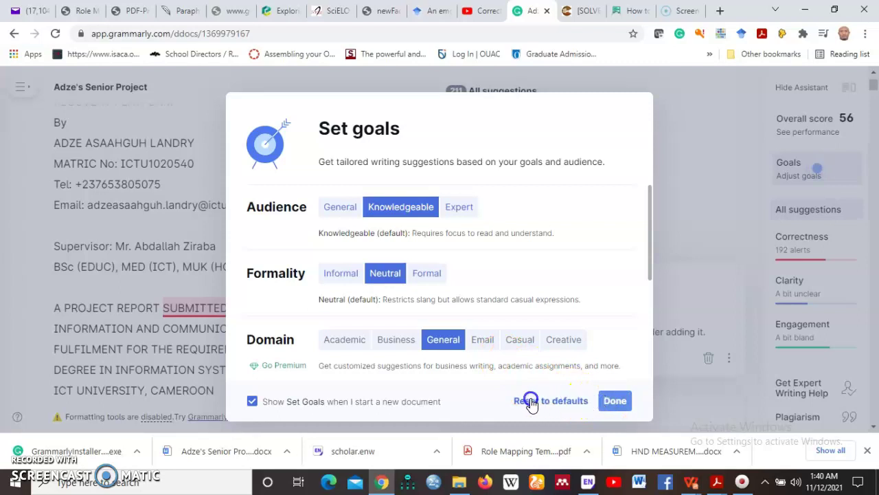
pyautogui.click(531, 401)
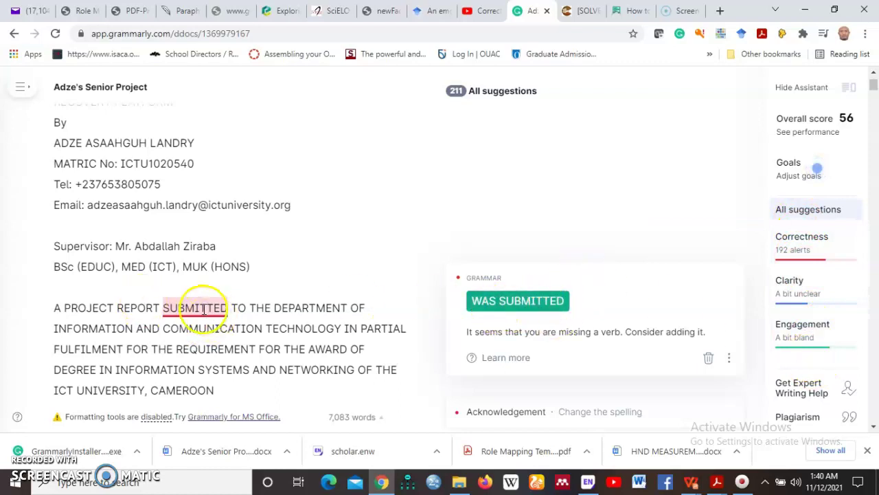
# Step: Accept the "WAS SUBMITTED" grammar correction on the title page and skim the remaining document and suggestions
pyautogui.click(487, 306)
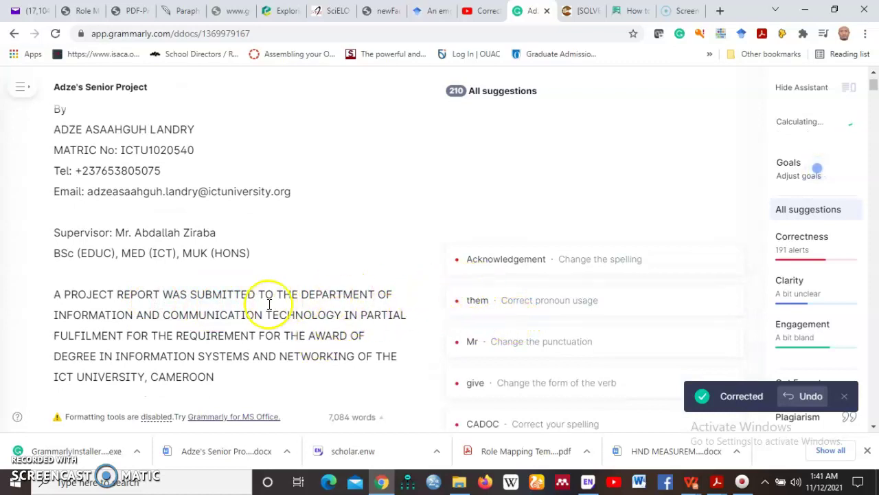
pyautogui.scroll(-3, 275, 310)
pyautogui.scroll(-10, 271, 305)
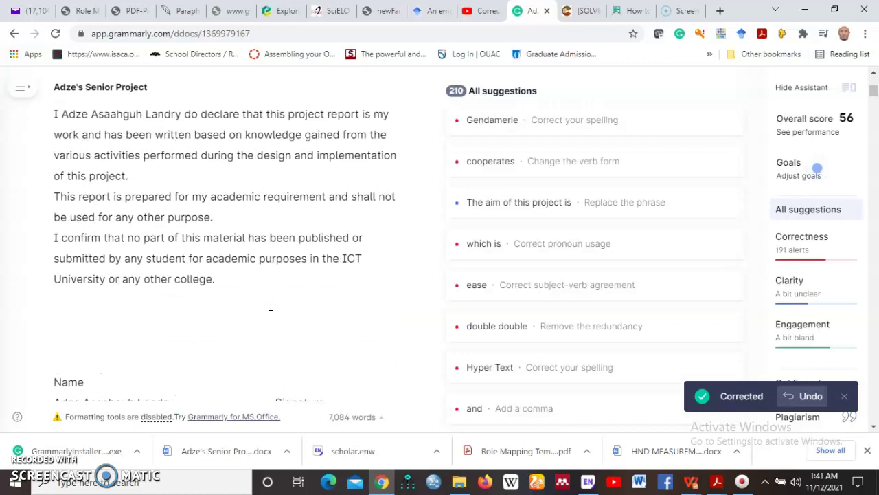
pyautogui.scroll(-10, 270, 305)
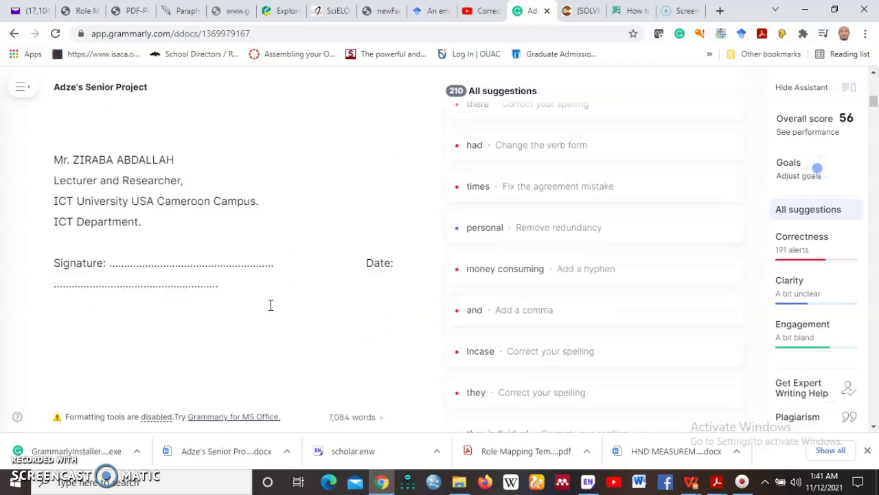
pyautogui.scroll(10, 270, 305)
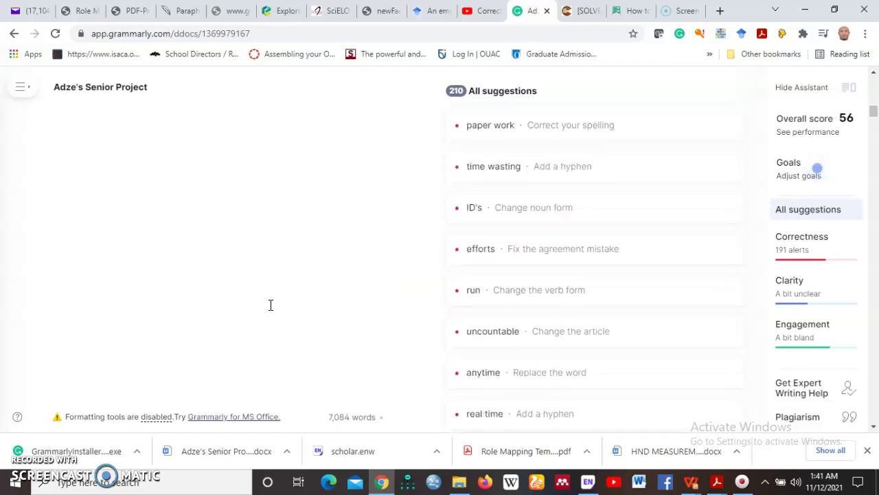
pyautogui.scroll(10, 432, 236)
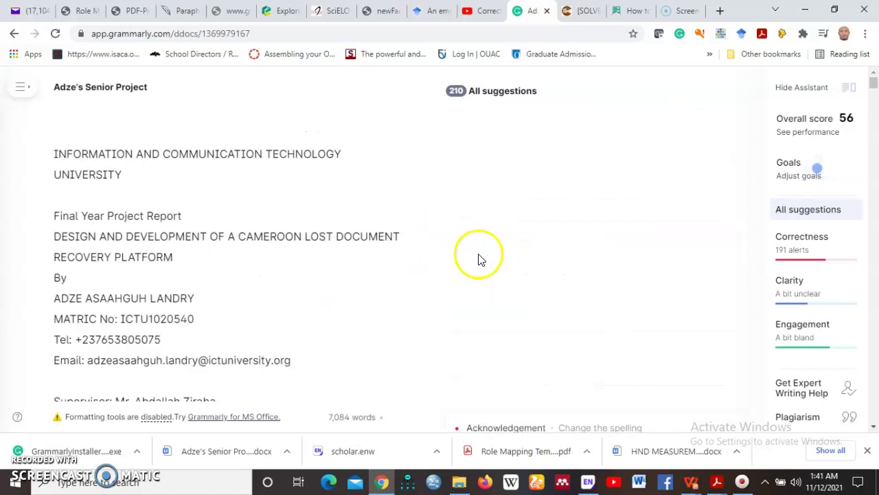
# Step: Accept the spelling change from "Acknowledgement" to "Acknowledgment" and the removal of "them" from the sentence below it
pyautogui.scroll(-3, 477, 257)
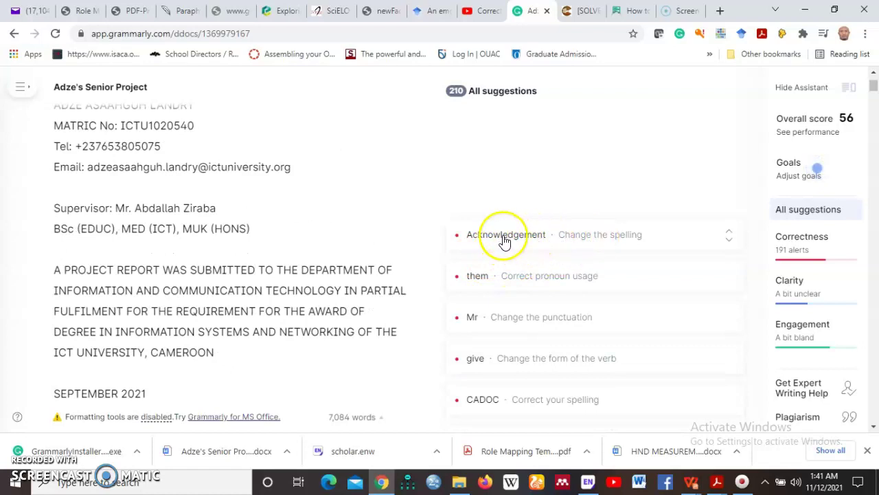
pyautogui.click(519, 241)
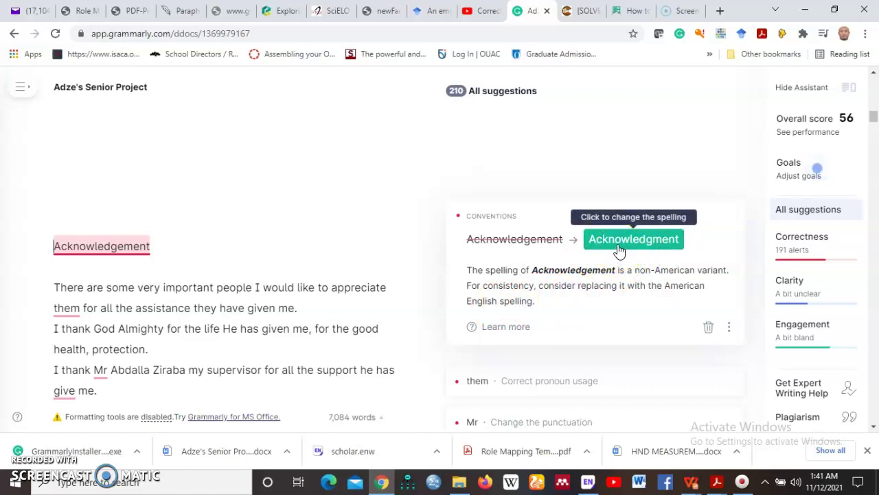
pyautogui.click(618, 241)
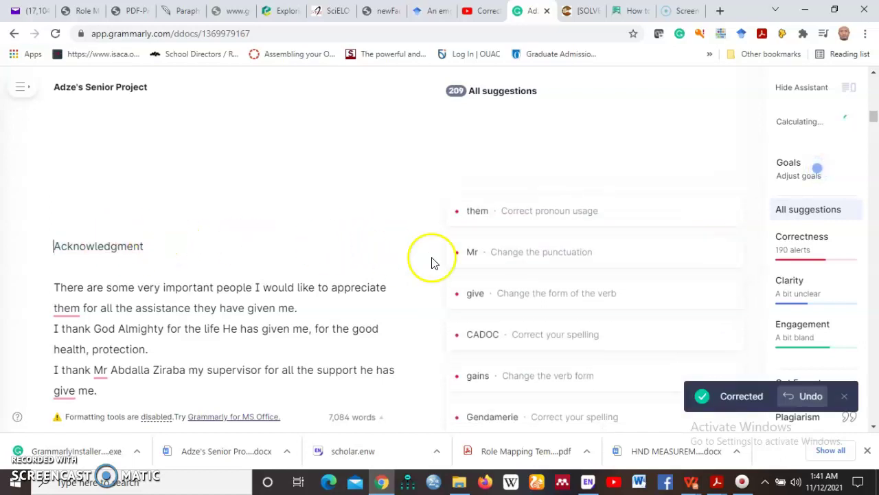
pyautogui.click(526, 221)
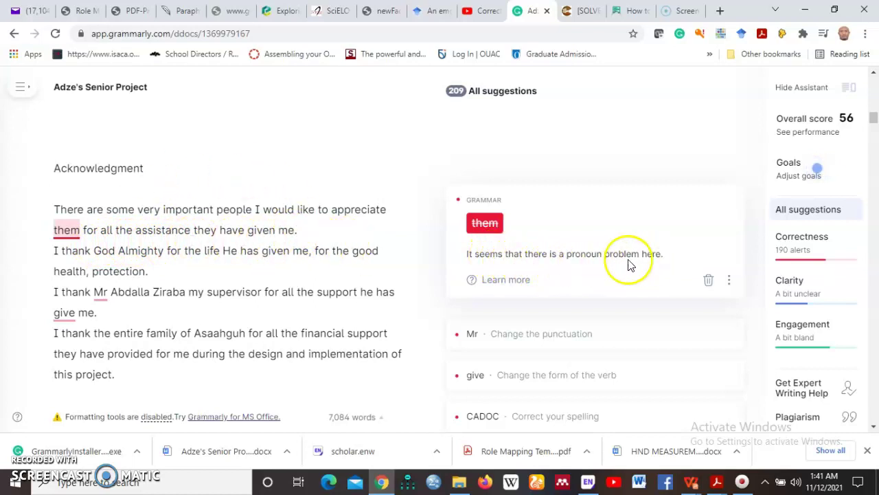
pyautogui.click(489, 226)
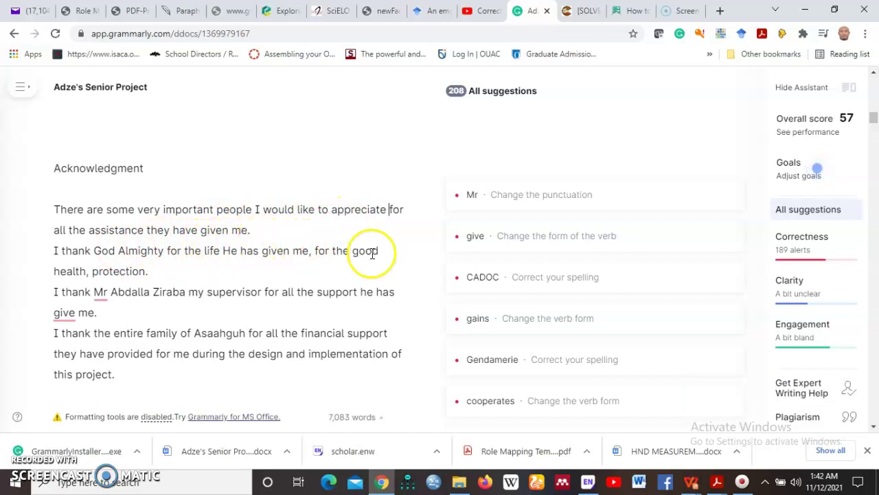
# Step: Accept the punctuation change from "Mr" to "Mr." and open the verb-form suggestion for "give"
pyautogui.click(506, 198)
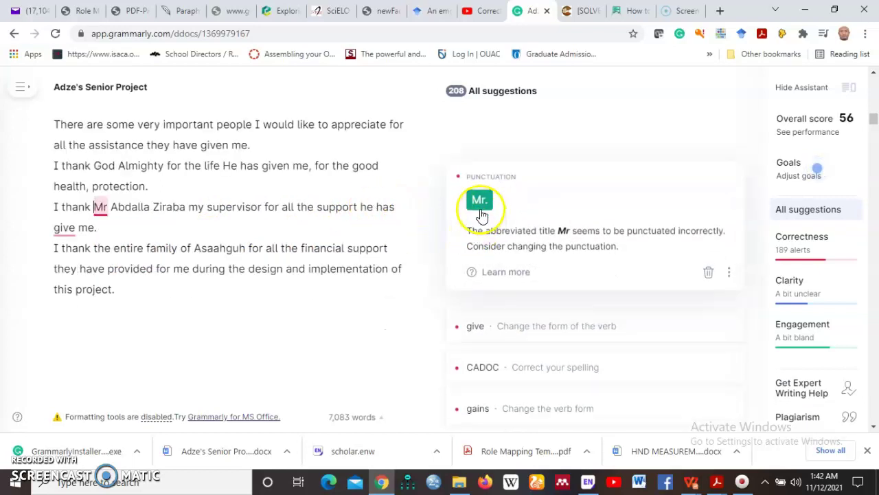
pyautogui.click(476, 206)
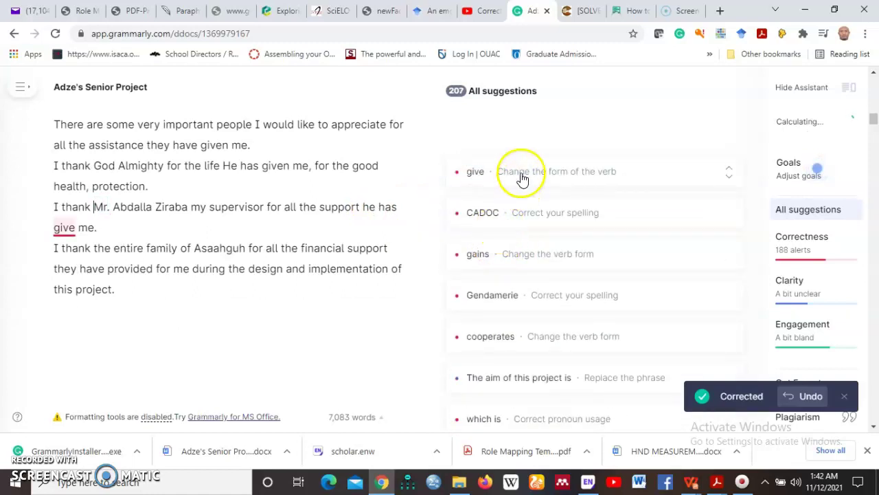
pyautogui.click(519, 176)
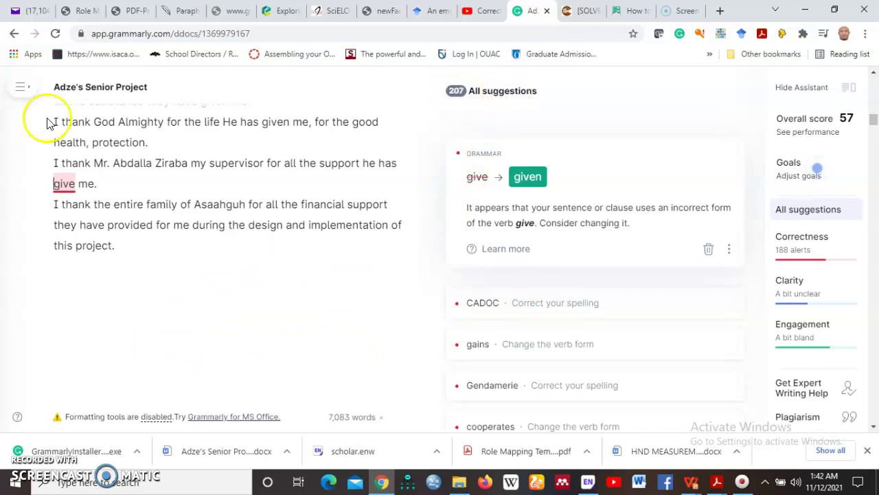
# Step: Download the edited document to the Desktop as a DOCX file named "my edited document"
pyautogui.click(21, 88)
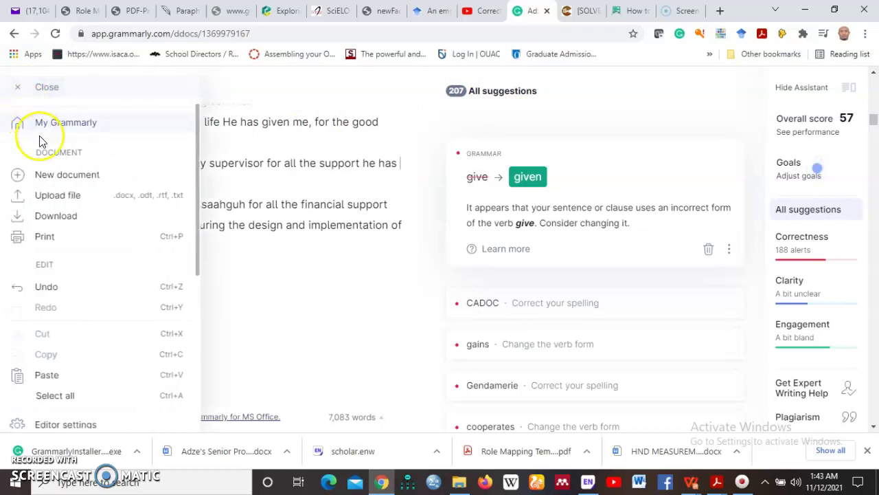
pyautogui.click(66, 224)
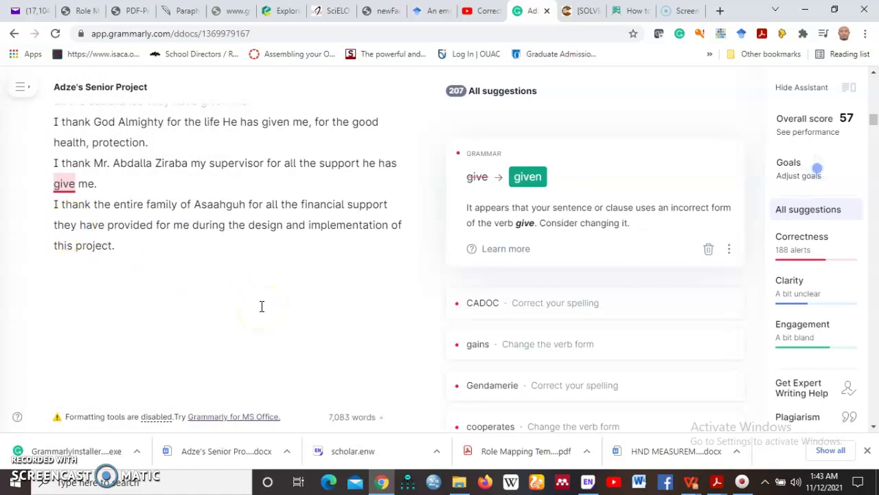
pyautogui.click(261, 278)
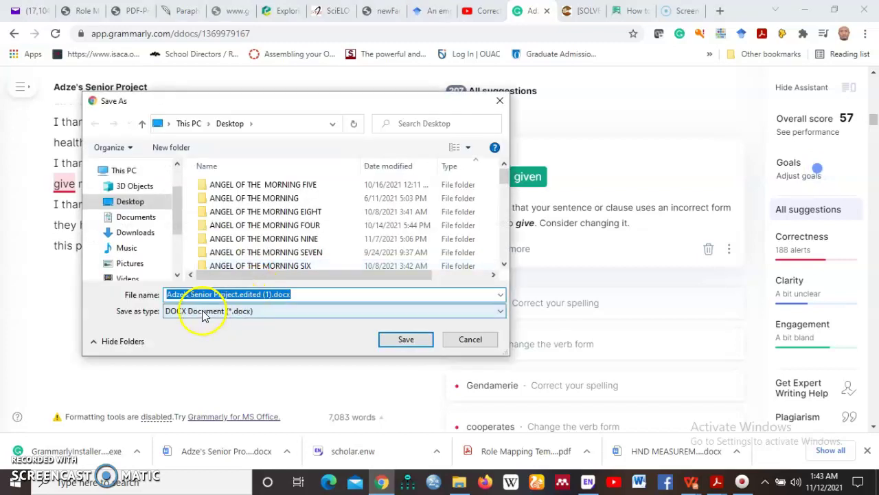
pyautogui.click(296, 294)
pyautogui.moveTo(295, 294); pyautogui.dragTo(162, 294)
pyautogui.write('m')
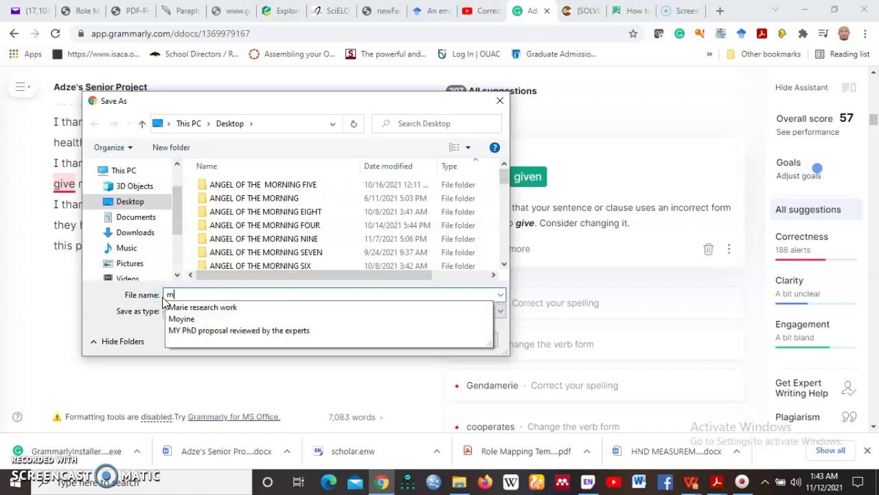
pyautogui.write('y edite')
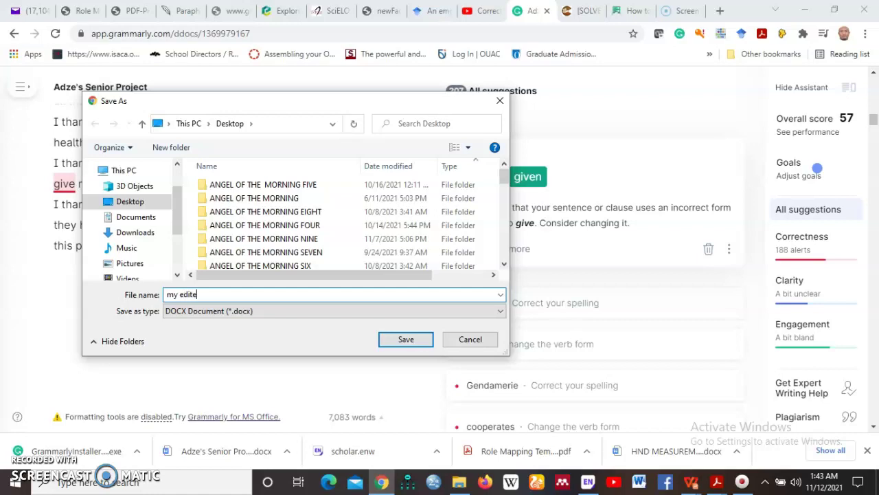
pyautogui.write('d document')
pyautogui.click(406, 347)
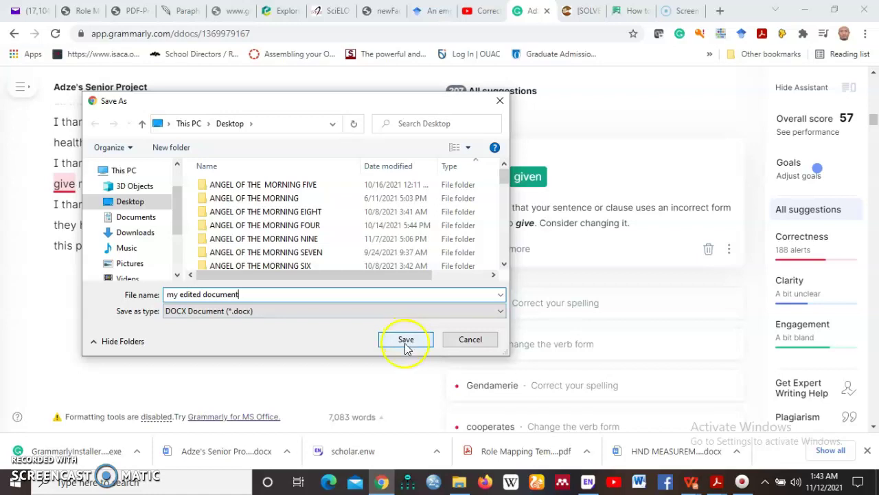
pyautogui.click(406, 347)
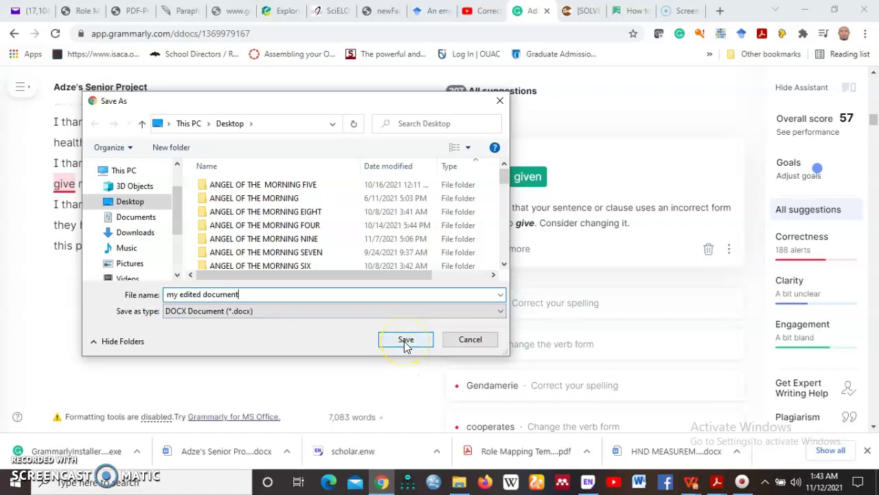